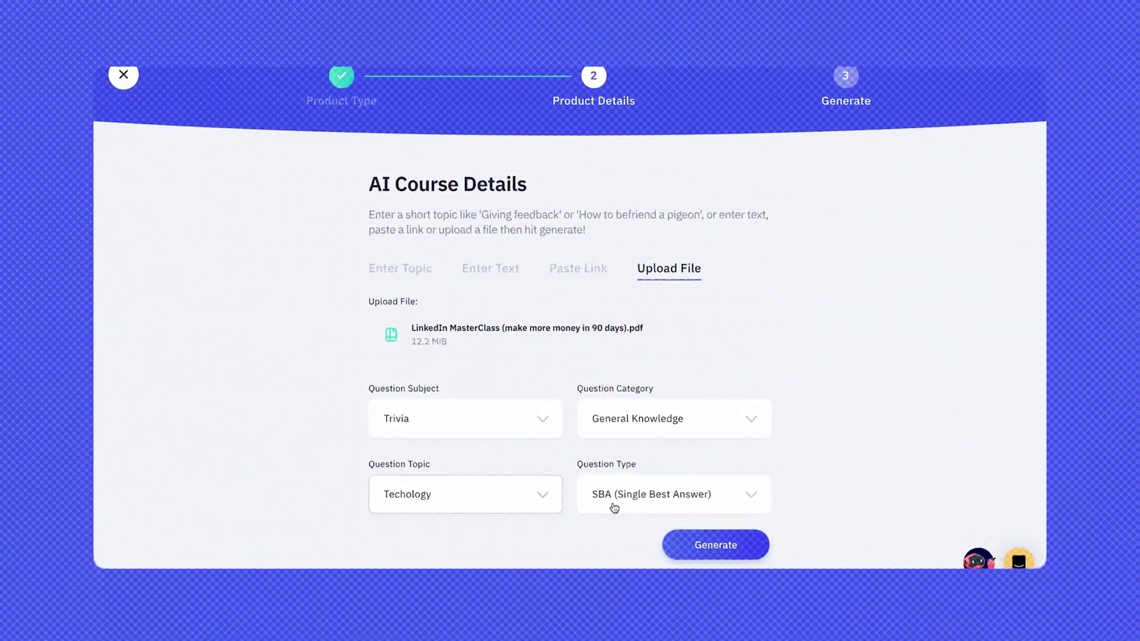
- Generate an AI-Create trivia quiz from the uploaded file and answer the first question with Pablo Escobar
left_click(715, 545)
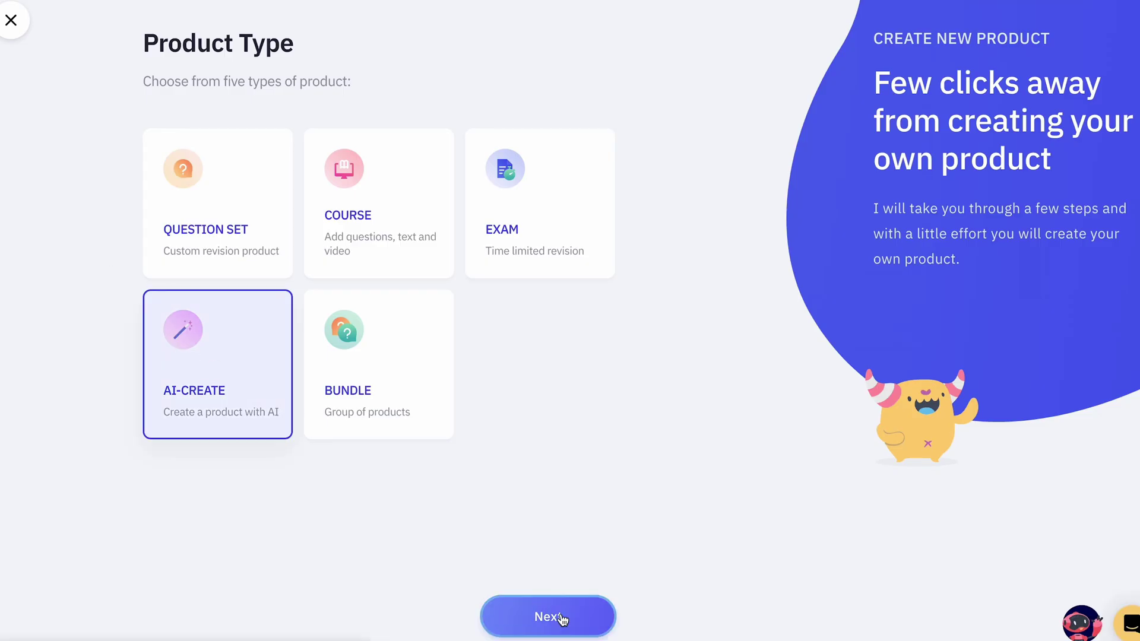
left_click(561, 619)
left_click(754, 618)
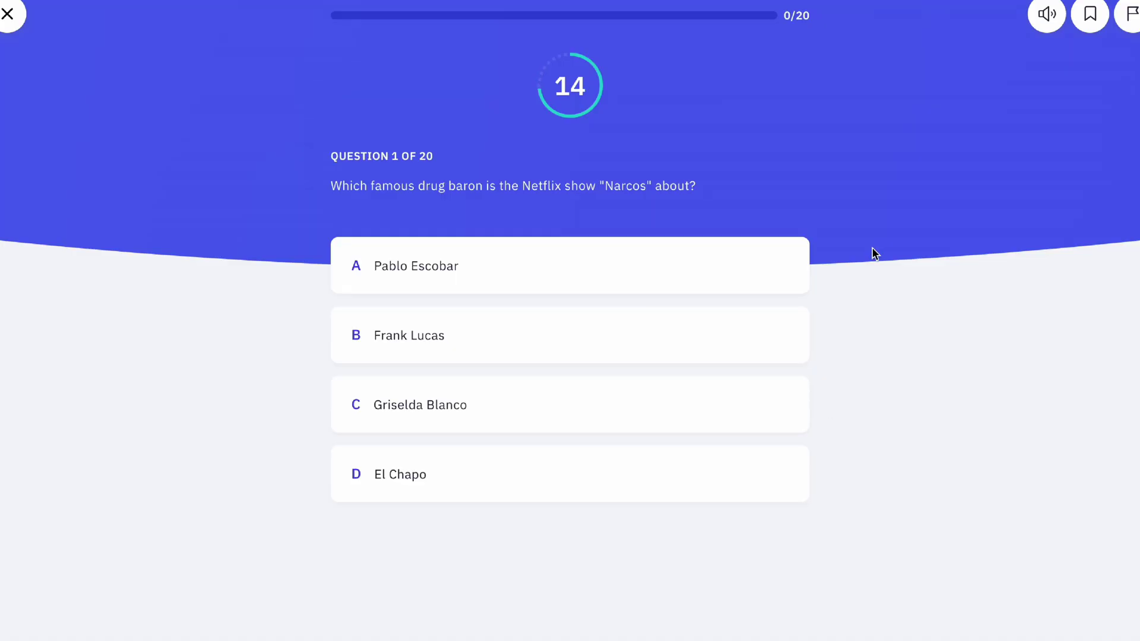
left_click(539, 270)
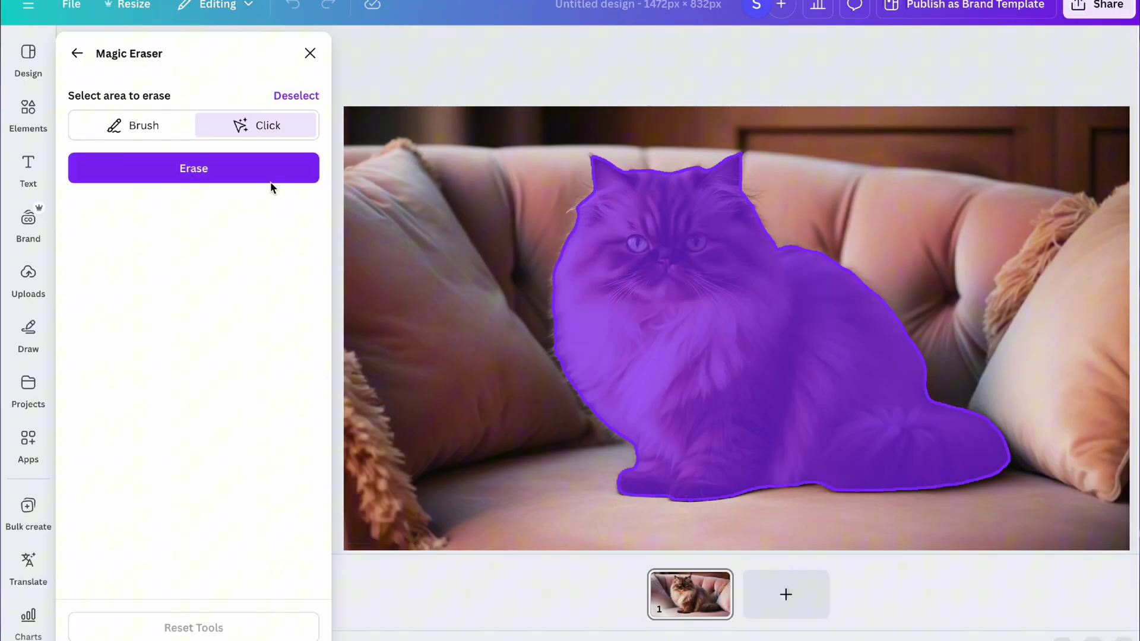
- Erase the marked cat from the sofa photo with Magic Eraser
left_click(266, 178)
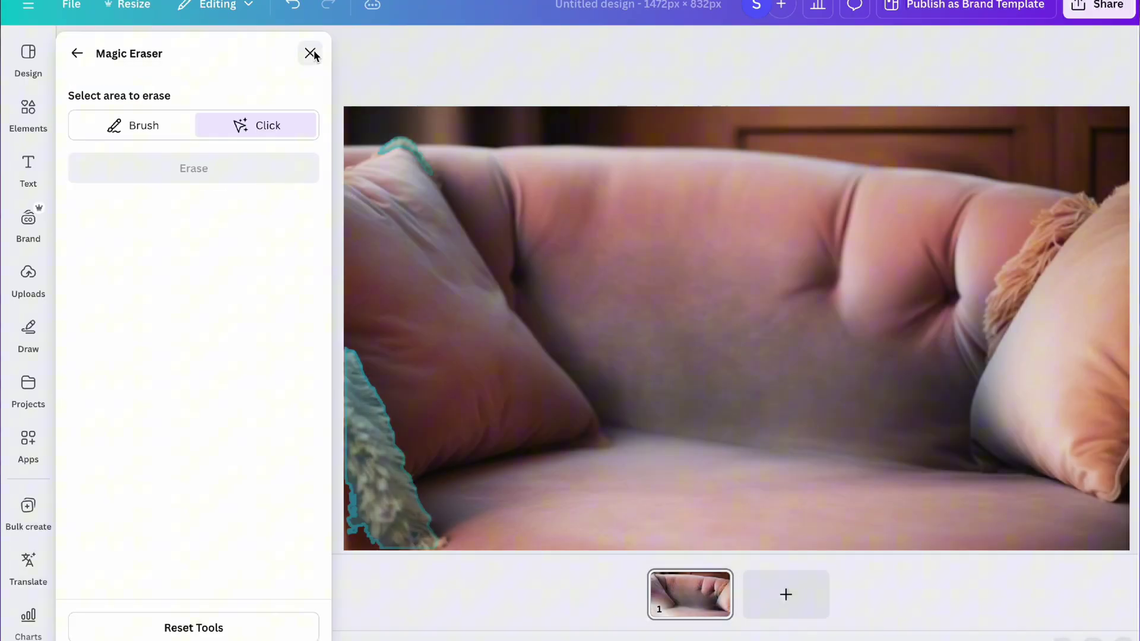
left_click(310, 52)
left_click(298, 190)
- Brush over the sofa in Magic Edit and keep the generated dog image
left_click(212, 181)
left_click(256, 125)
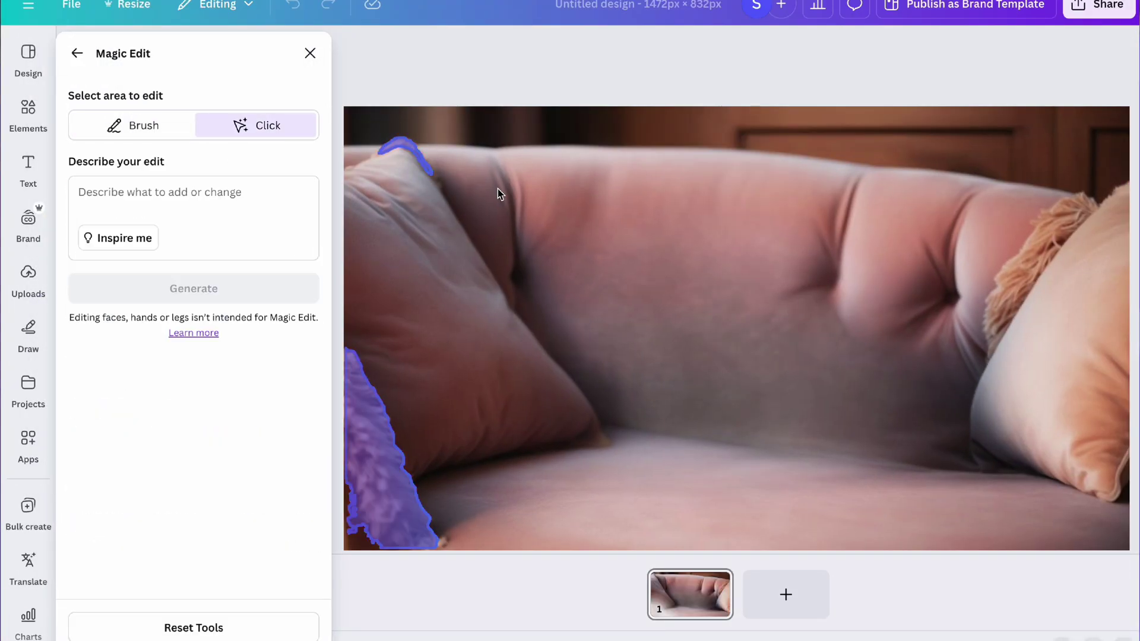
left_click(144, 124)
left_click_drag(620, 178, 591, 476)
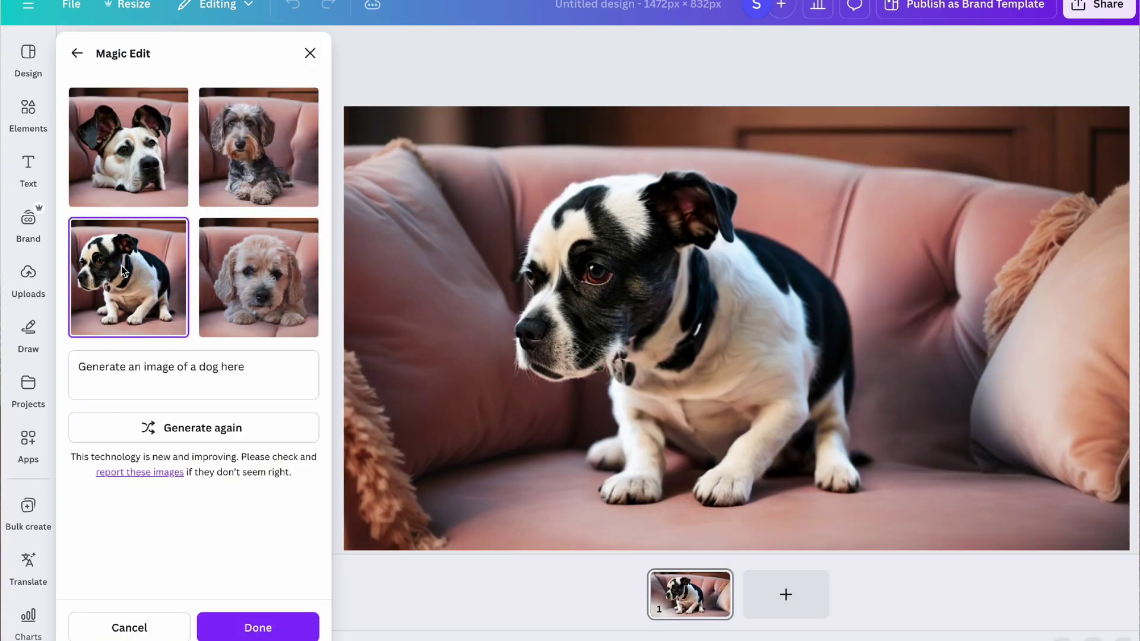
left_click(311, 52)
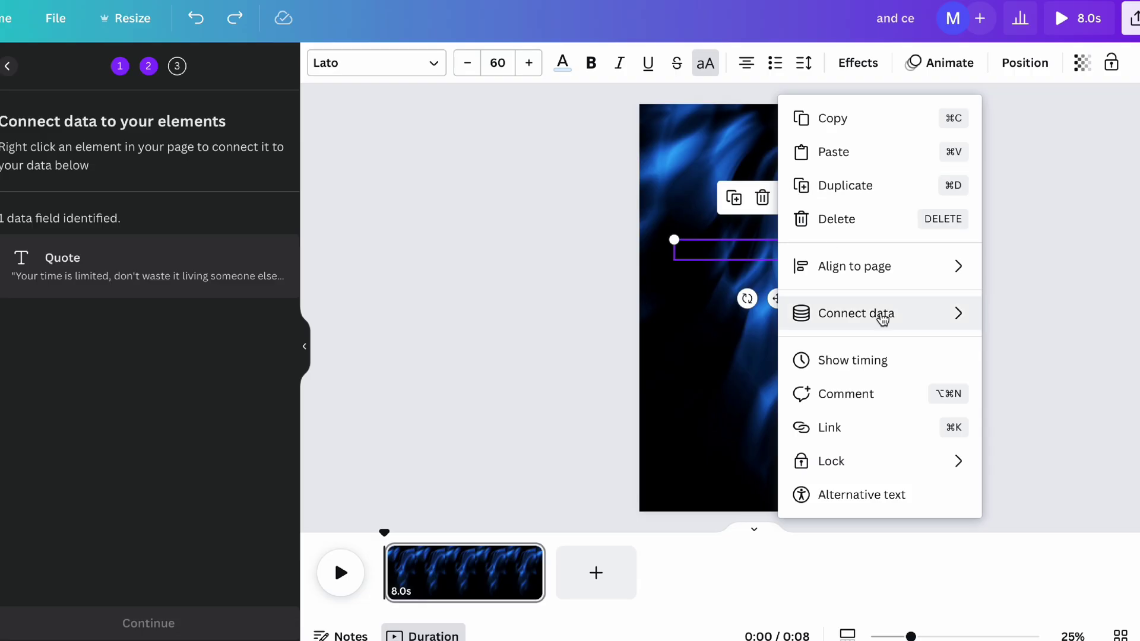
- Bulk create pages by connecting the Quote column to the text box, one page per quote
left_click(960, 303)
left_click(153, 621)
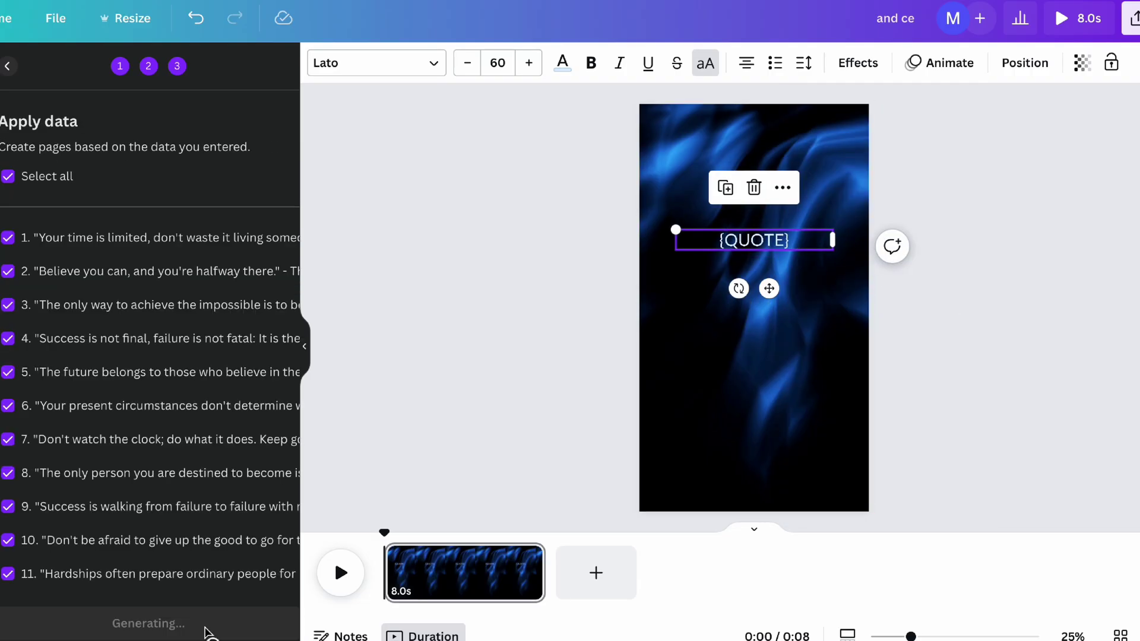
left_click(178, 633)
- Review the generated quote pages, then generate a square Photo-style AI image
left_click(634, 565)
left_click(839, 586)
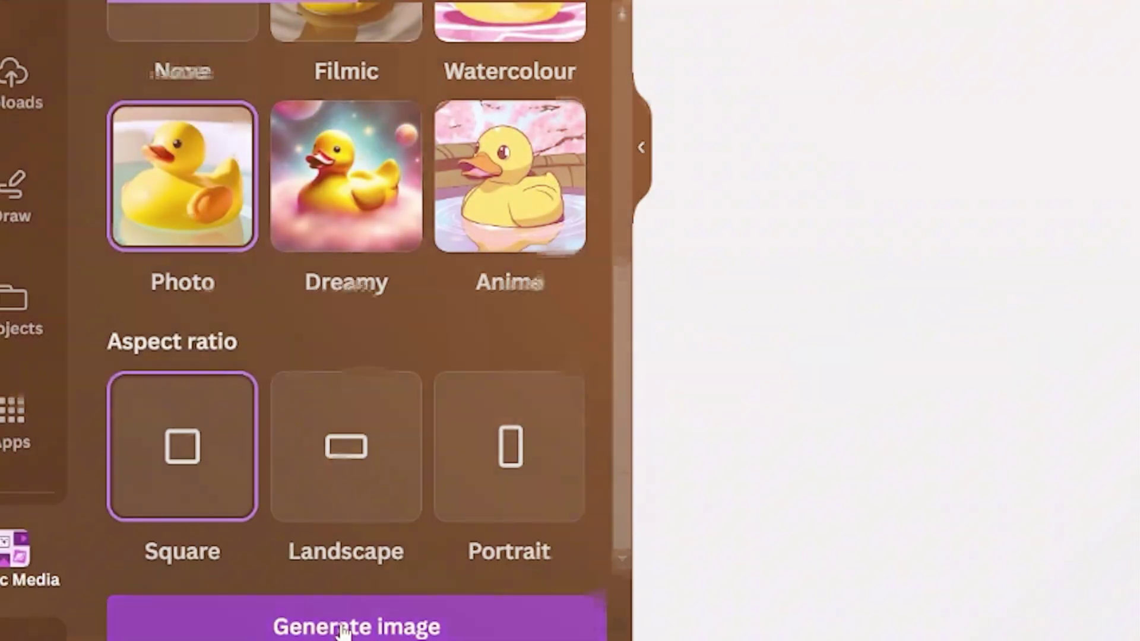
left_click(344, 629)
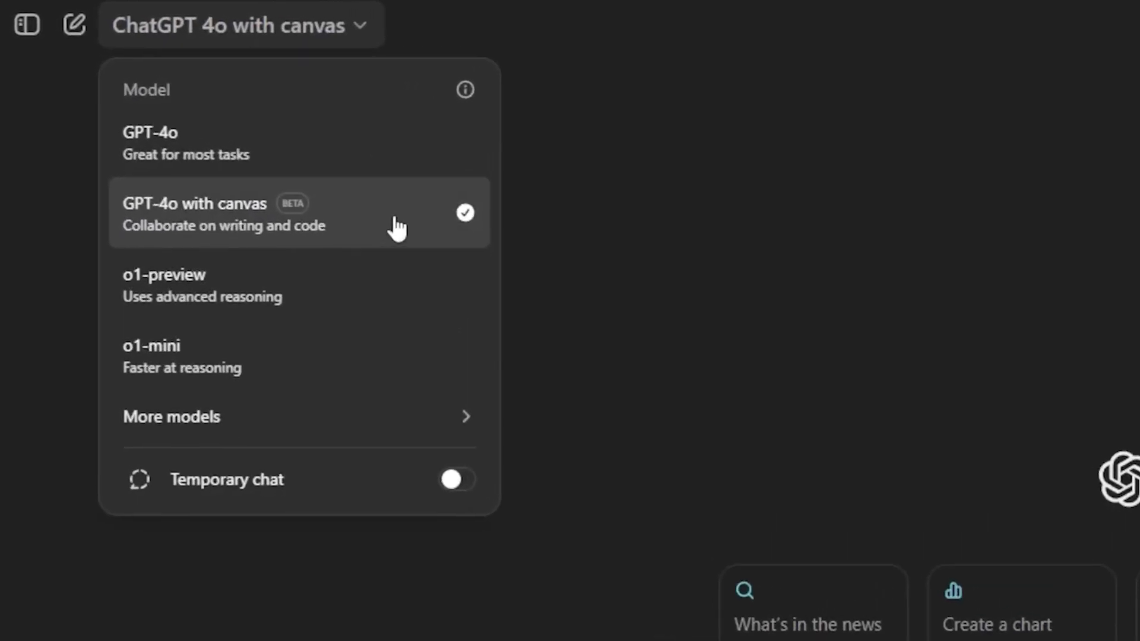
- Switch to GPT-4o with canvas, send the Pacman game prompt, and open the code in canvas
left_click(394, 221)
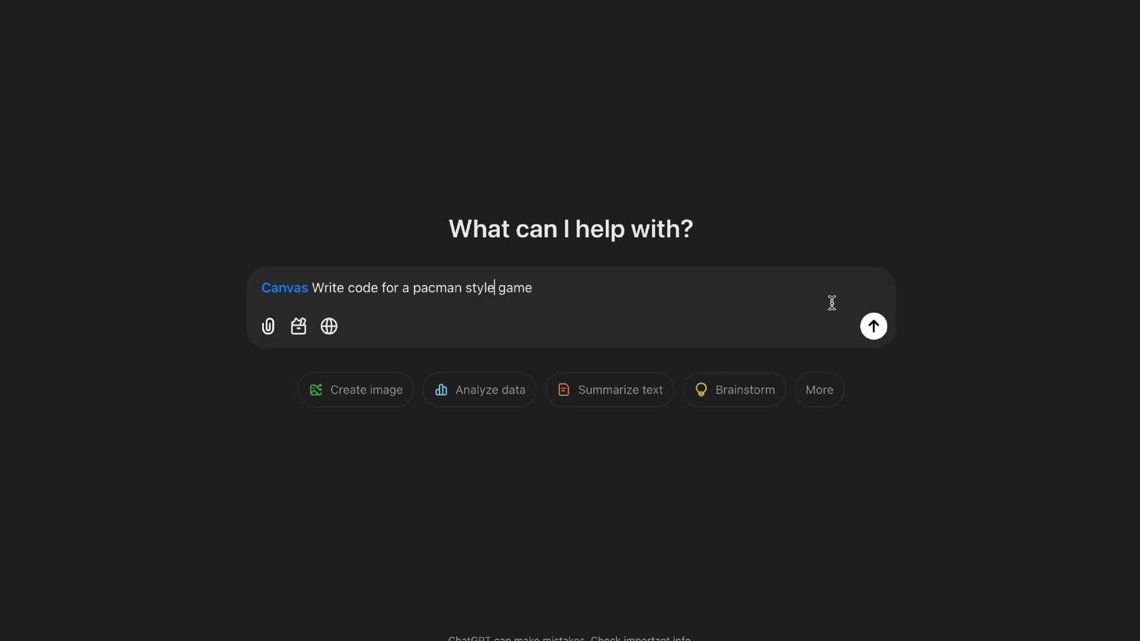
key("Return")
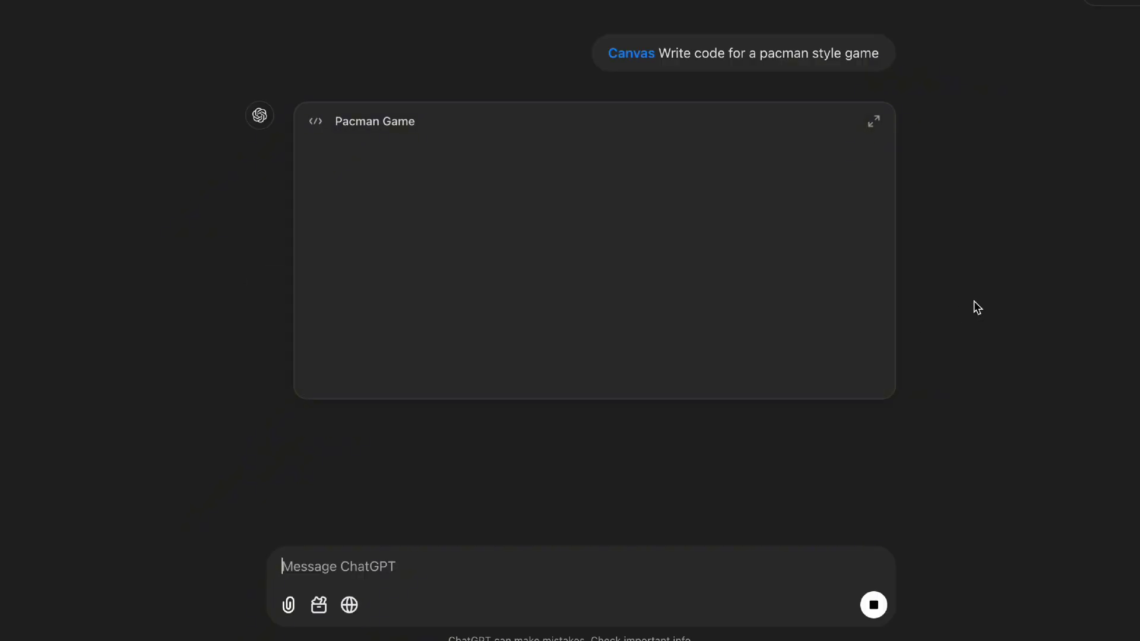
left_click(875, 126)
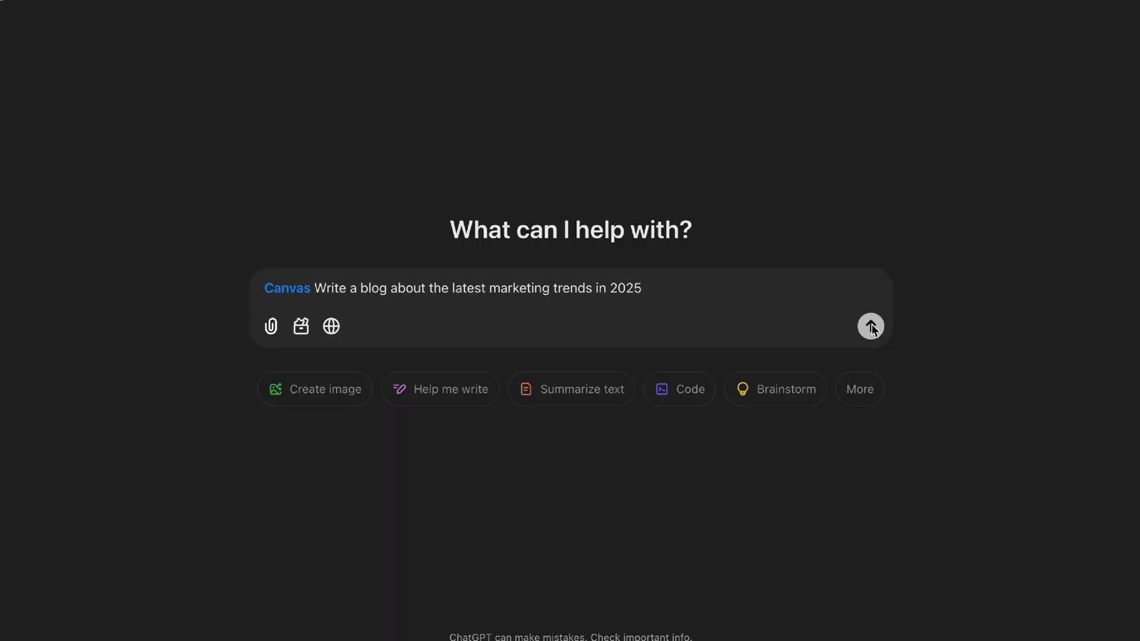
- Send the 2025 marketing trends blog prompt and score the draft for 'marketing trends' in Surfer
left_click(871, 326)
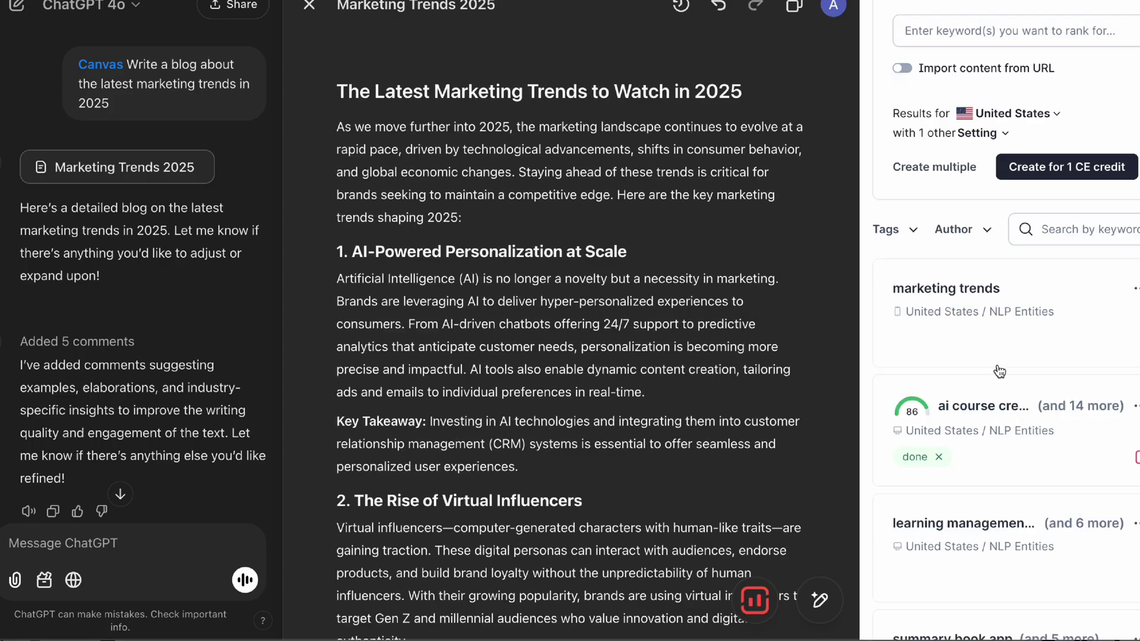
left_click(967, 306)
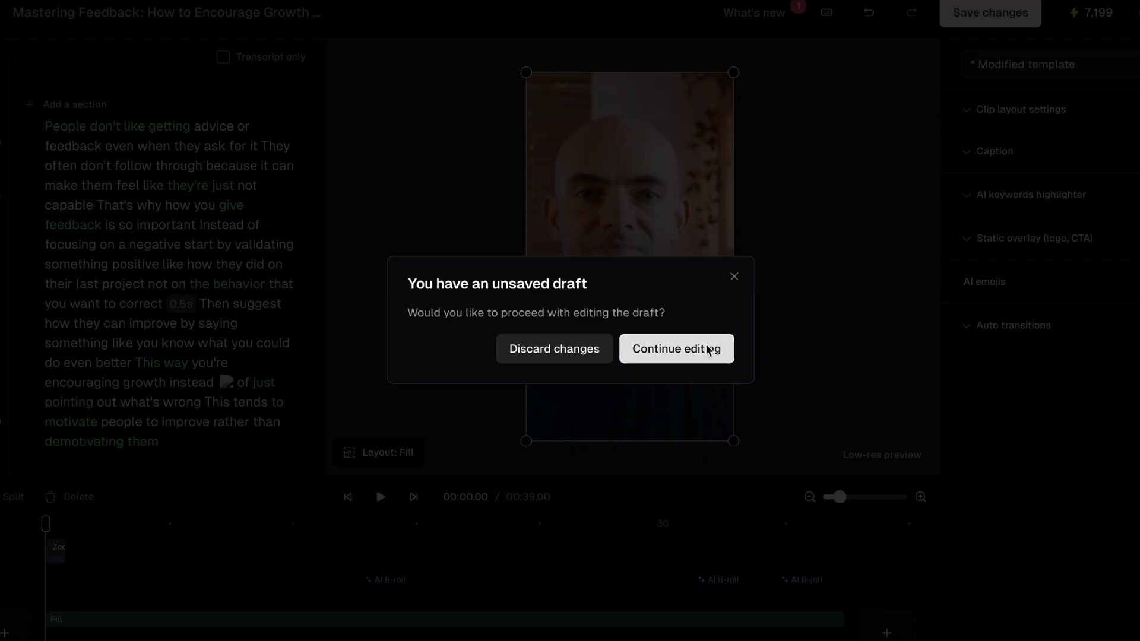
- Resume the unsaved draft, browse the B-Roll, voice-over and Transitions panels, and preview the clip
left_click(675, 417)
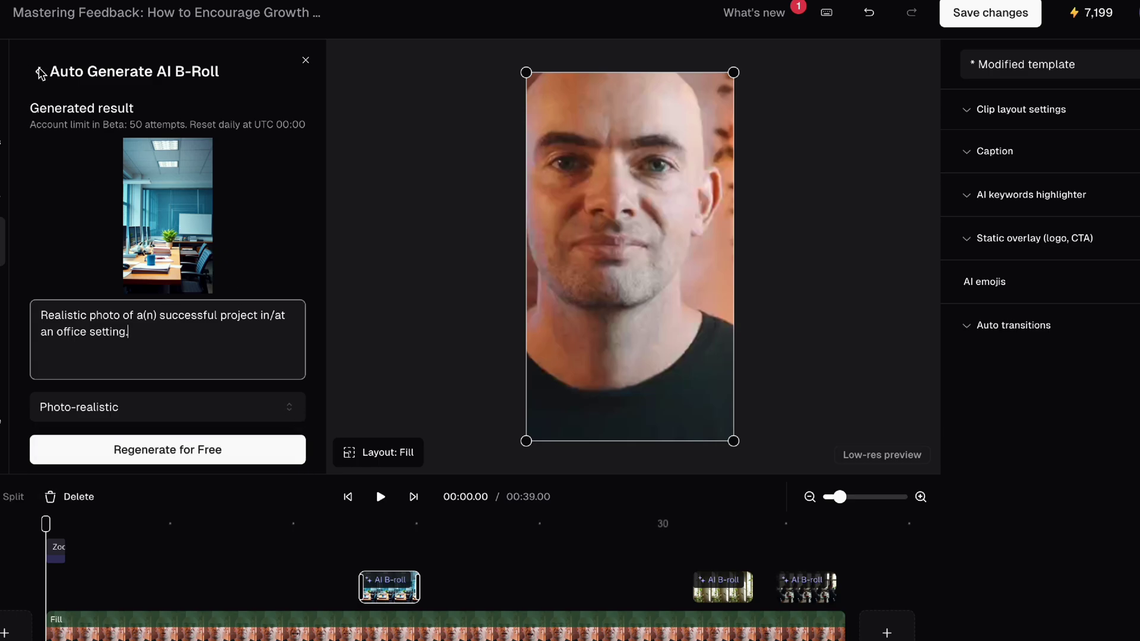
left_click(41, 72)
scroll(165, 280, "down", 3)
left_click(6, 184)
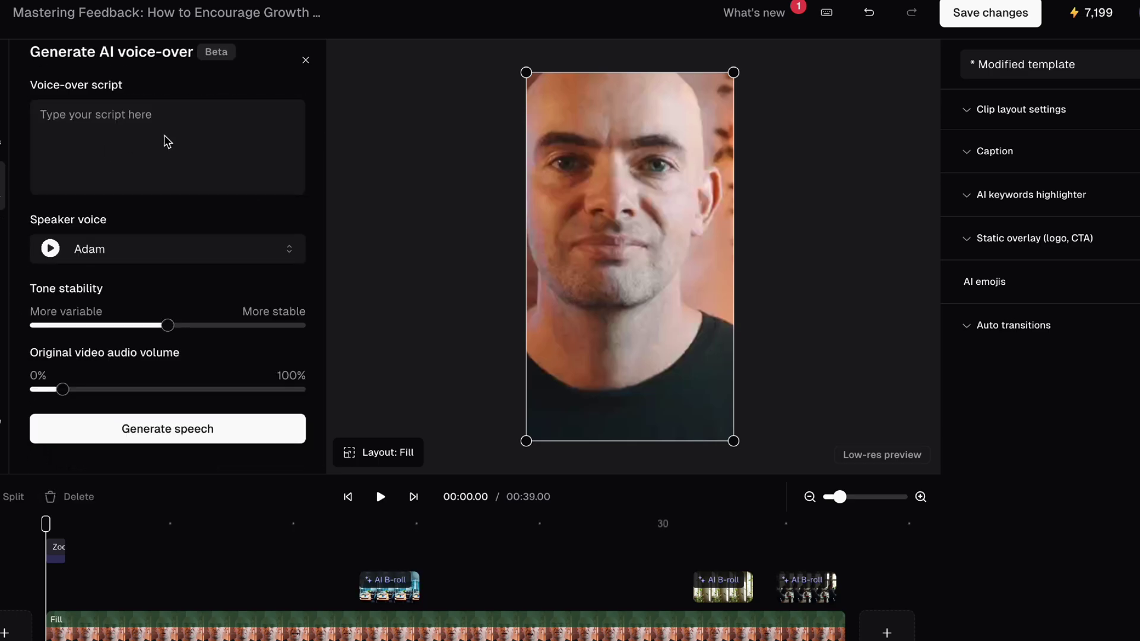
left_click(5, 132)
left_click(381, 497)
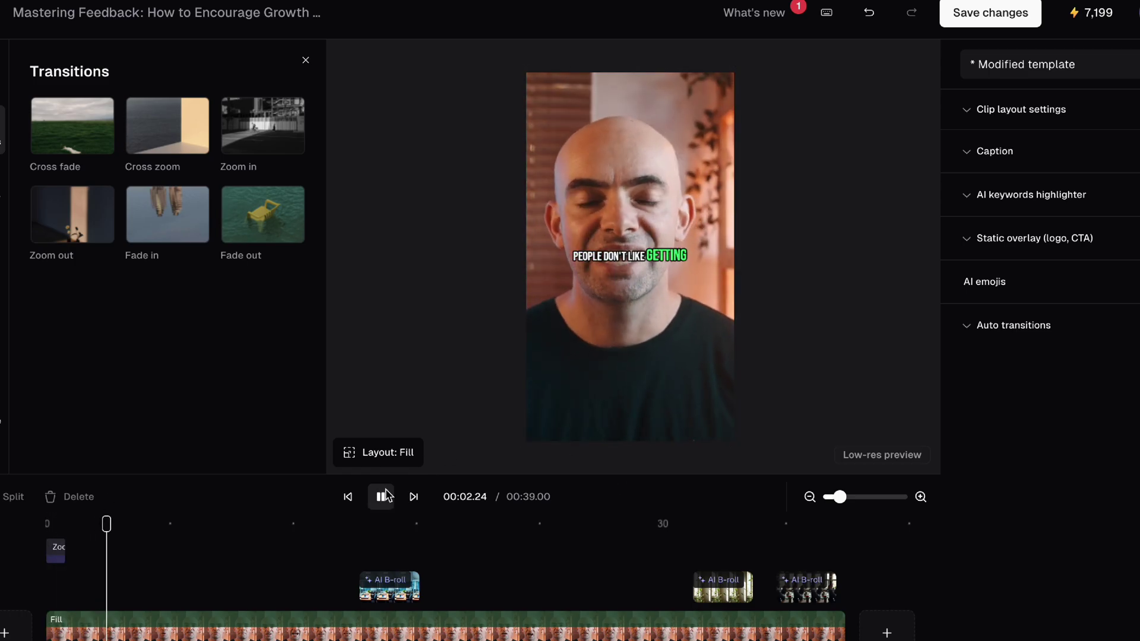
- Switch the captions to the magenta Pod P preset and preview the result
left_click(994, 150)
left_click(1056, 204)
left_click(1066, 311)
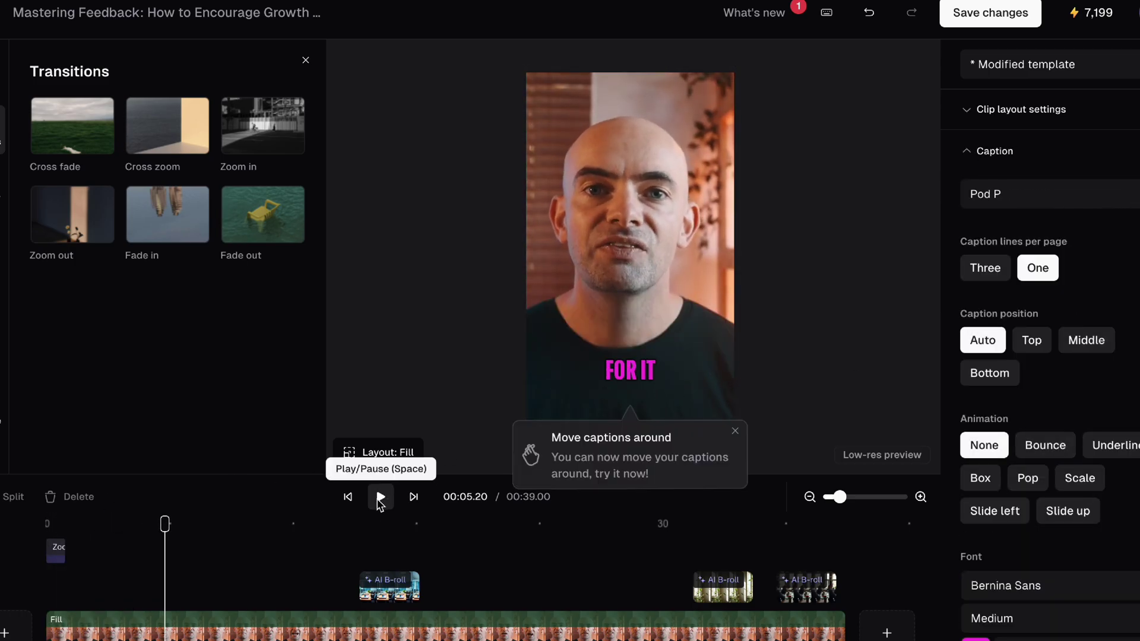
left_click(381, 497)
left_click(380, 499)
scroll(1044, 357, "down", 10)
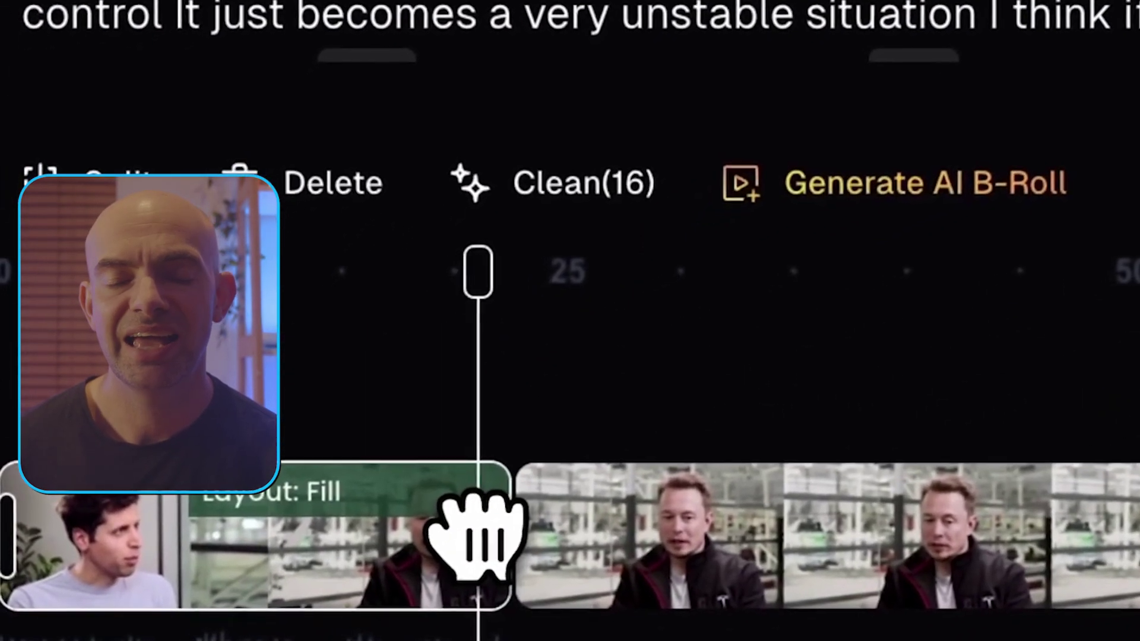
- Drag the Layout: Fill clip's right edge leftwards to shorten it, then scroll the scored clip list
left_click_drag(503, 531, 323, 552)
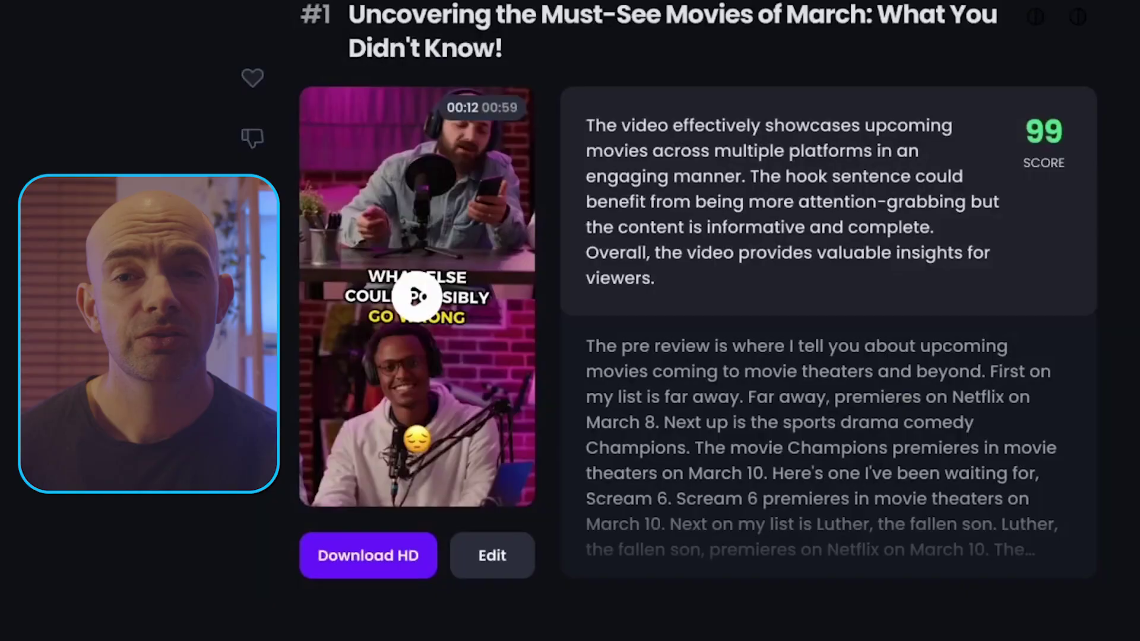
scroll(653, 357, "down", 5)
scroll(653, 356, "down", 20)
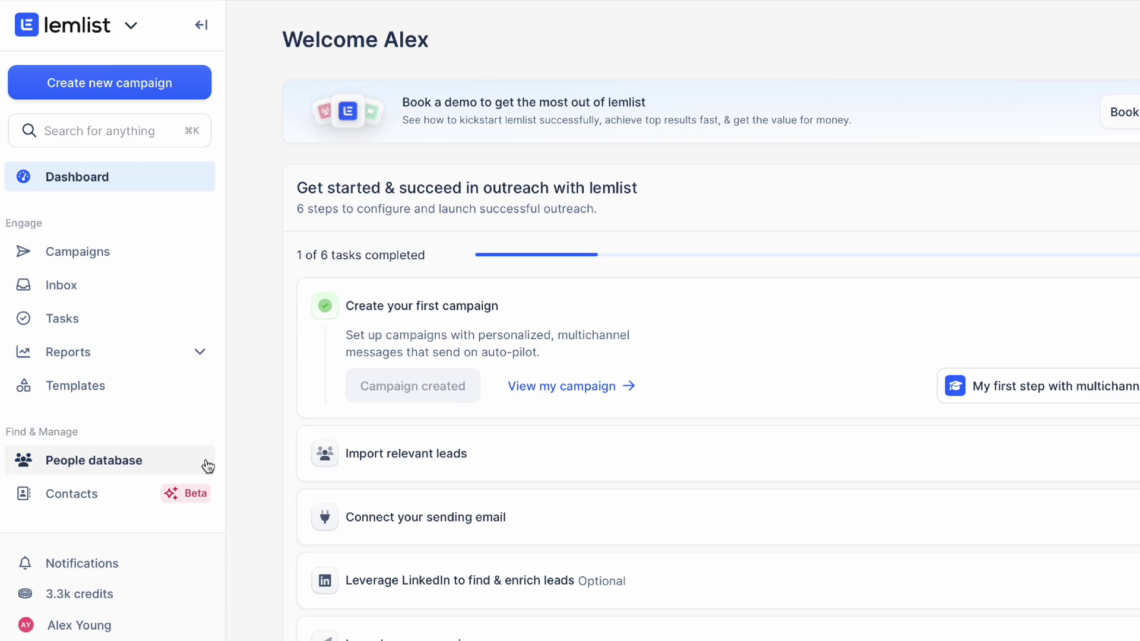
- Go to People database from the left sidebar to see the lead-search filters
left_click(133, 462)
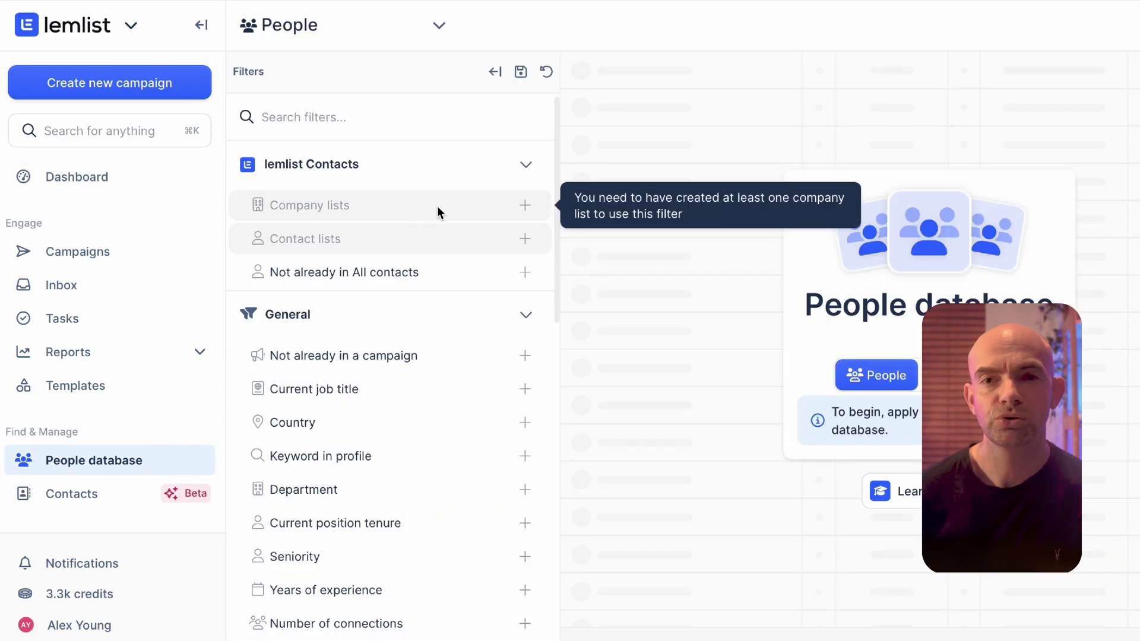
- Toggle Companies, open the latest campaign, choose Create with AI, and go to the Templates library
left_click(944, 374)
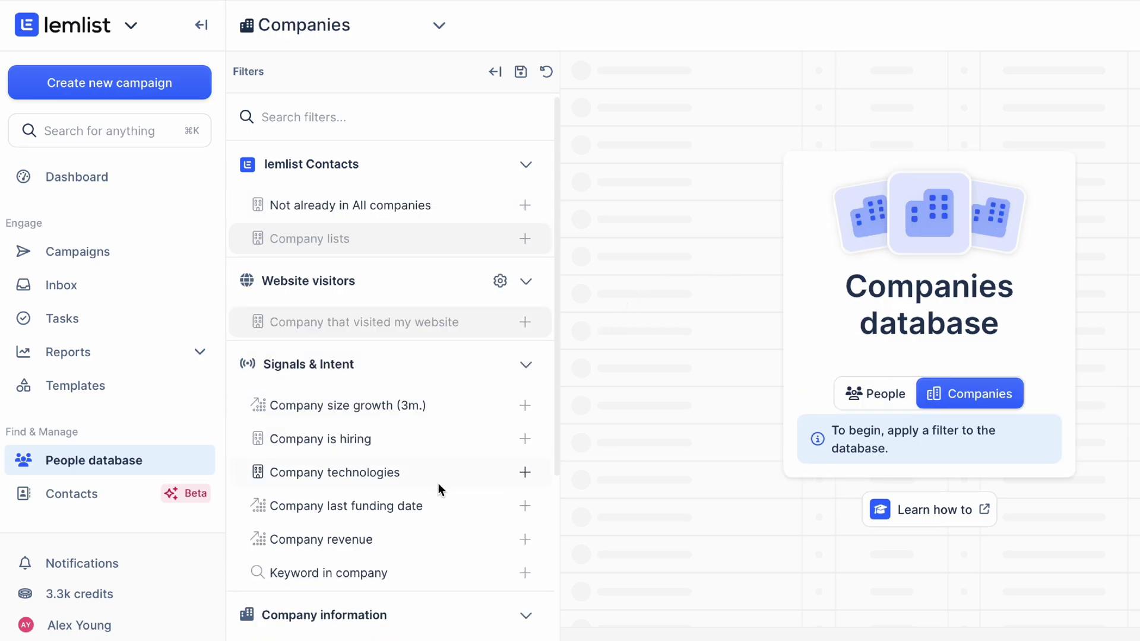
left_click(118, 252)
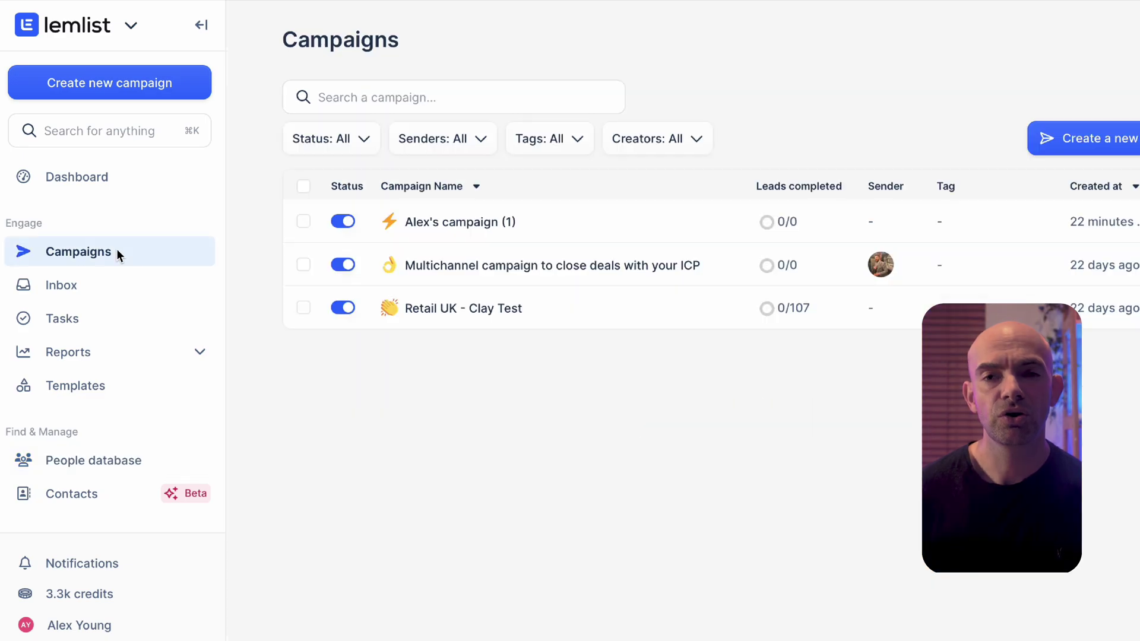
left_click(504, 223)
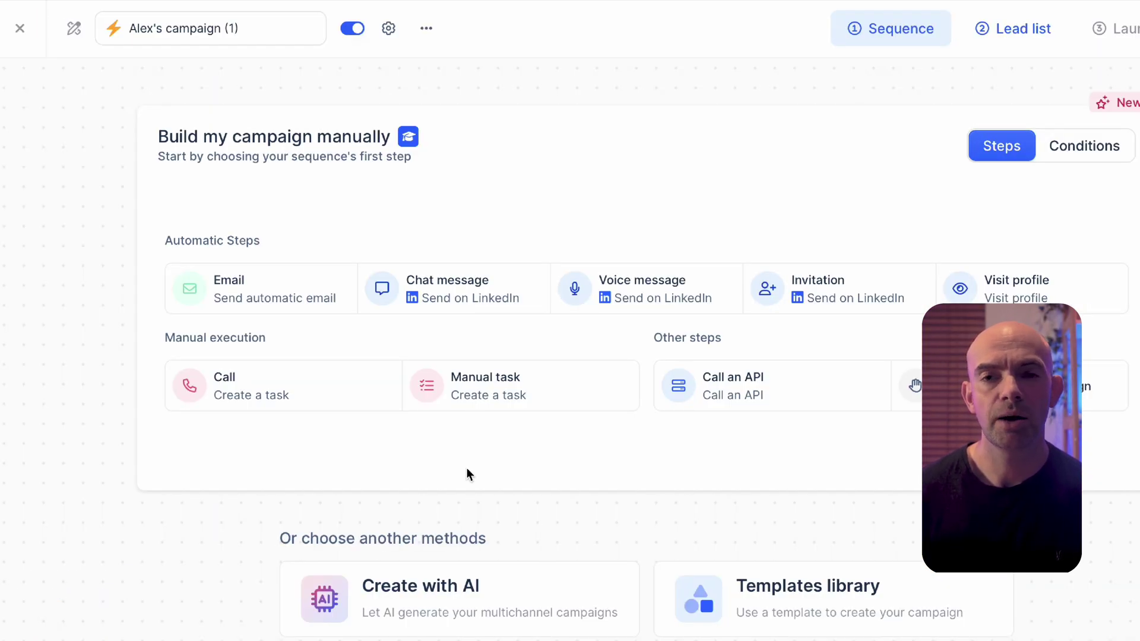
left_click(485, 600)
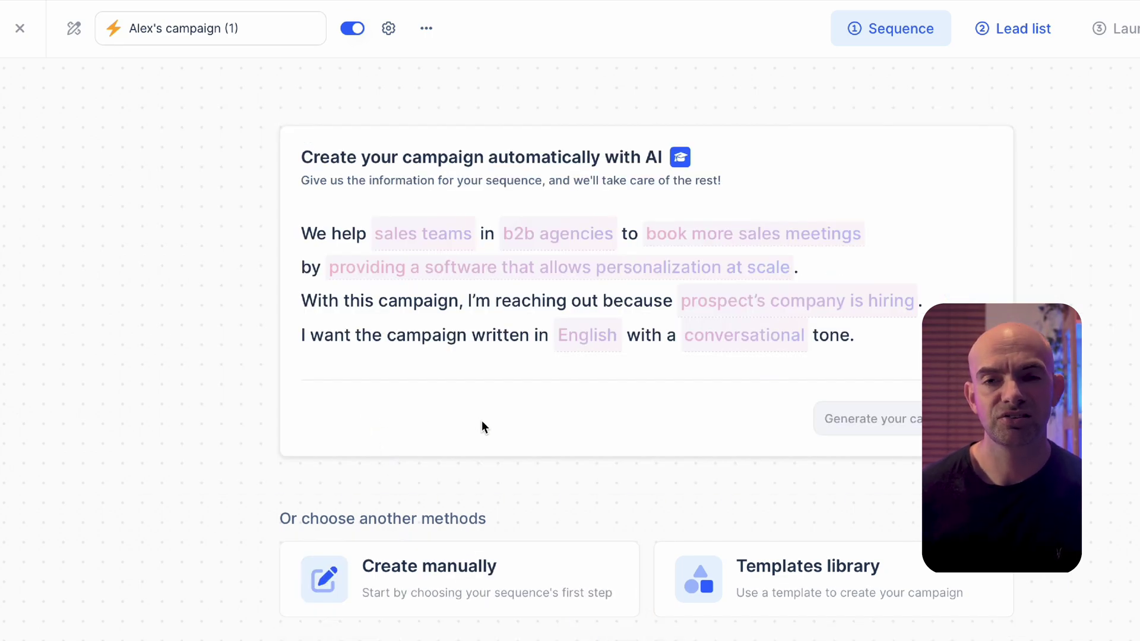
left_click(810, 579)
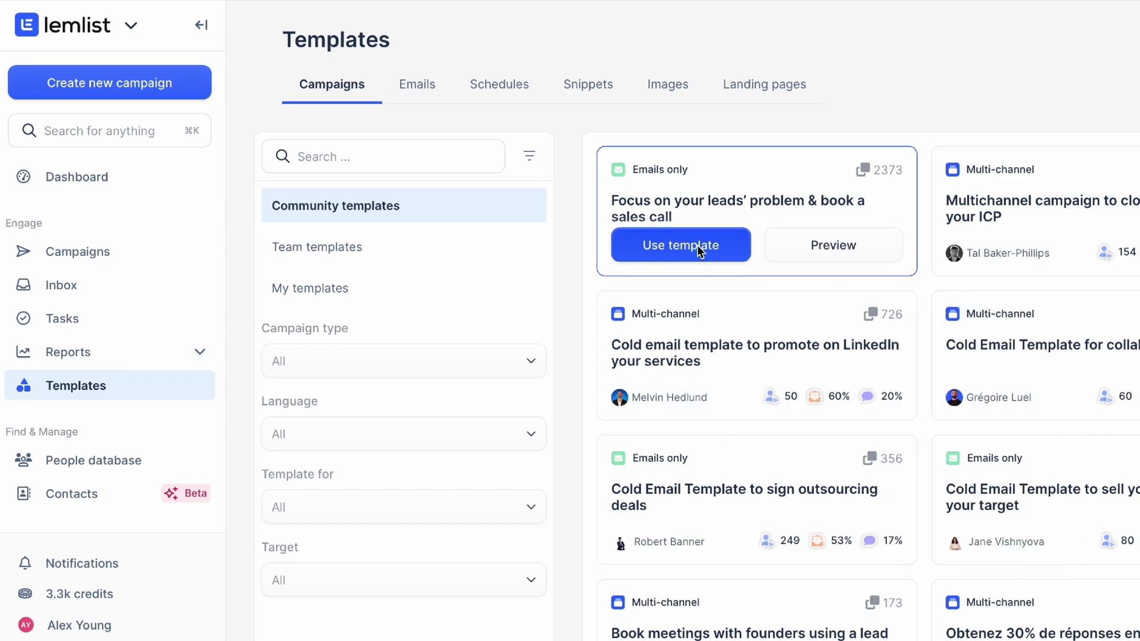
- Use the 'Focus on your leads' problem & book a sales call' template and view its day-4 and non-opener emails
left_click(698, 250)
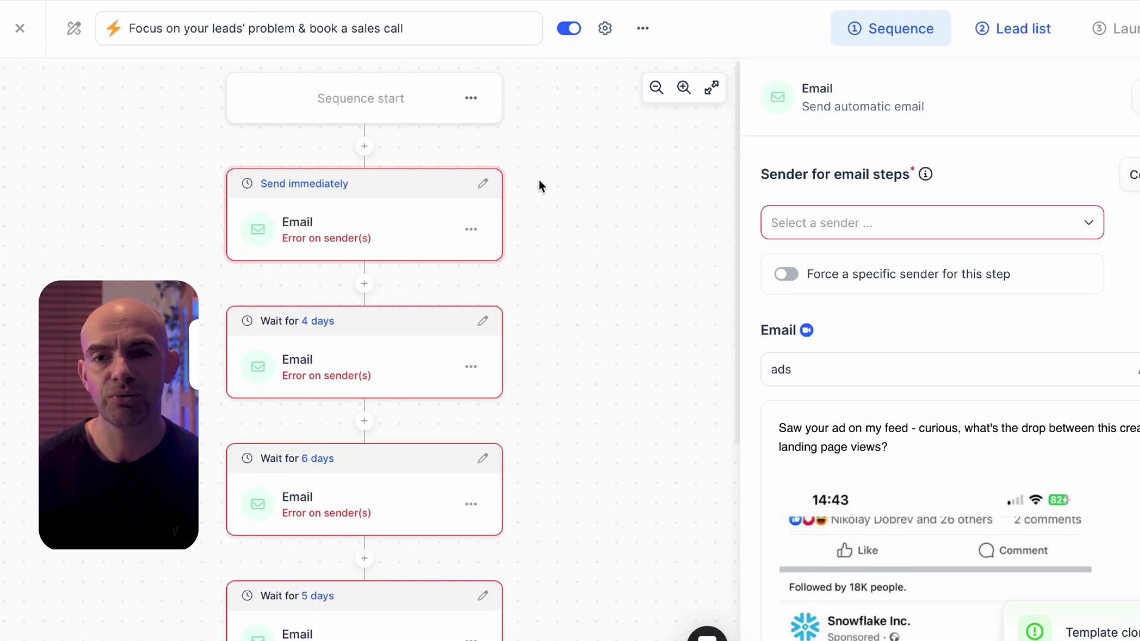
scroll(539, 179, "down", 1)
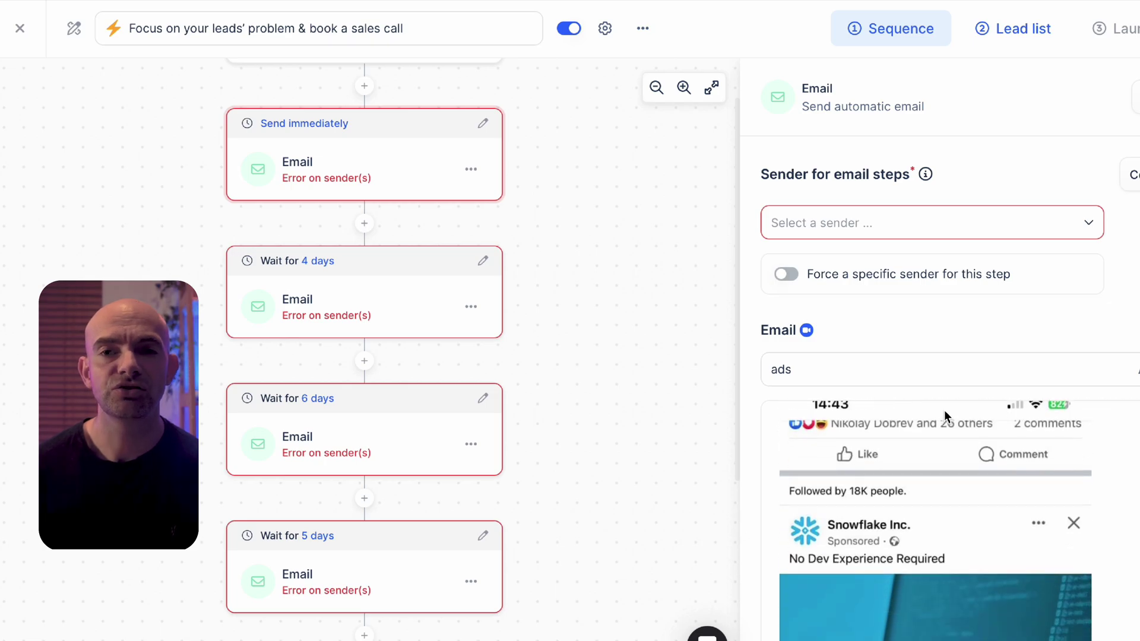
left_click(335, 289)
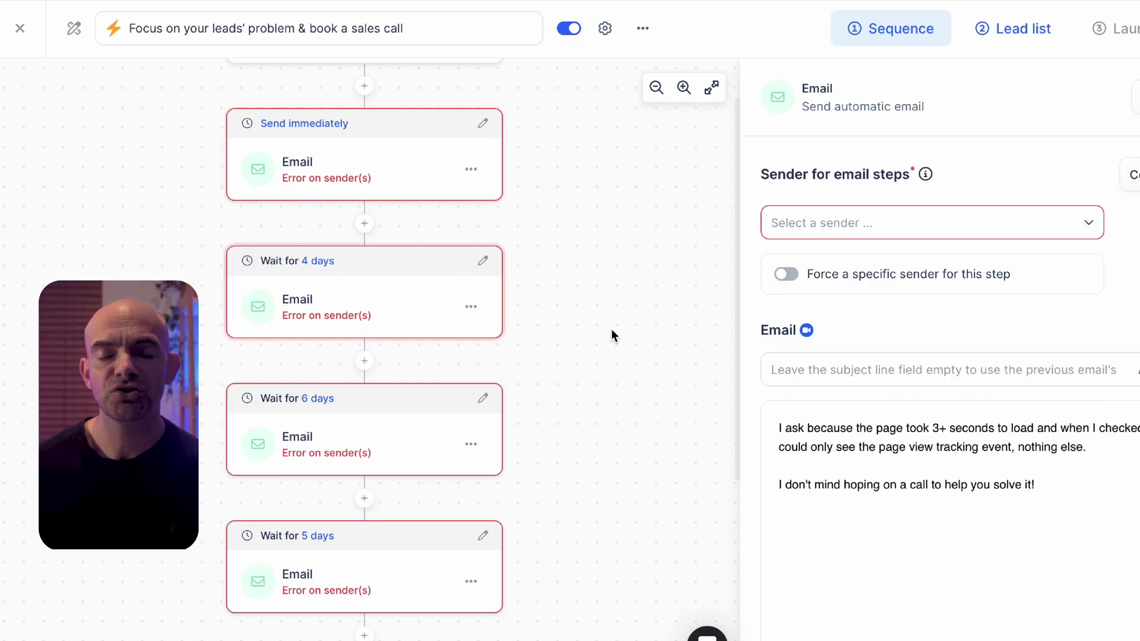
scroll(611, 329, "down", 5)
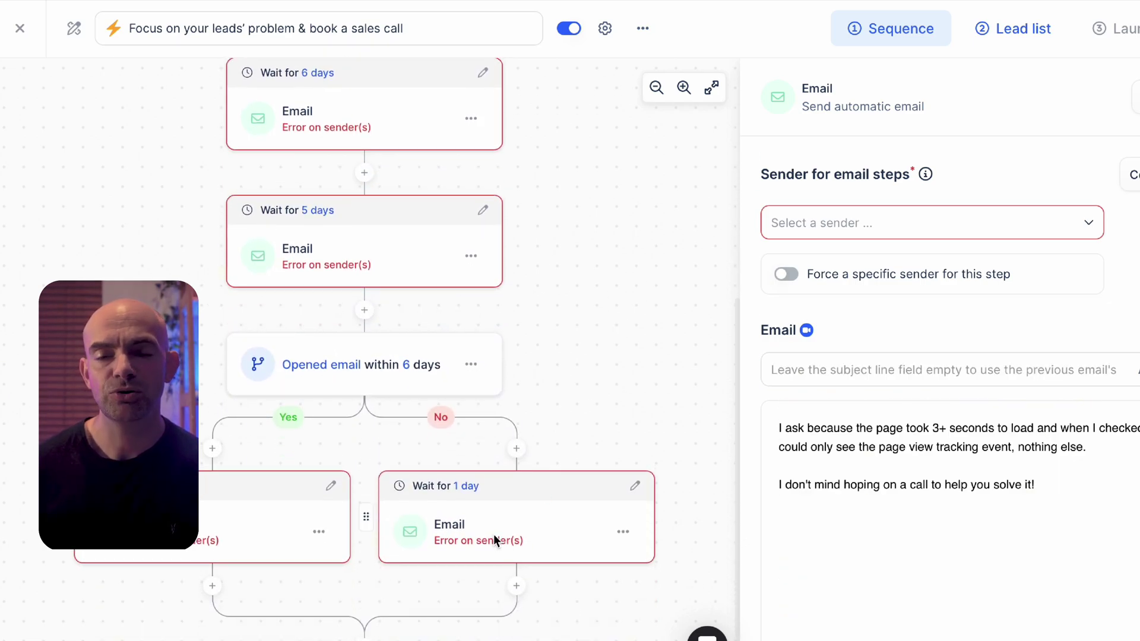
left_click(493, 535)
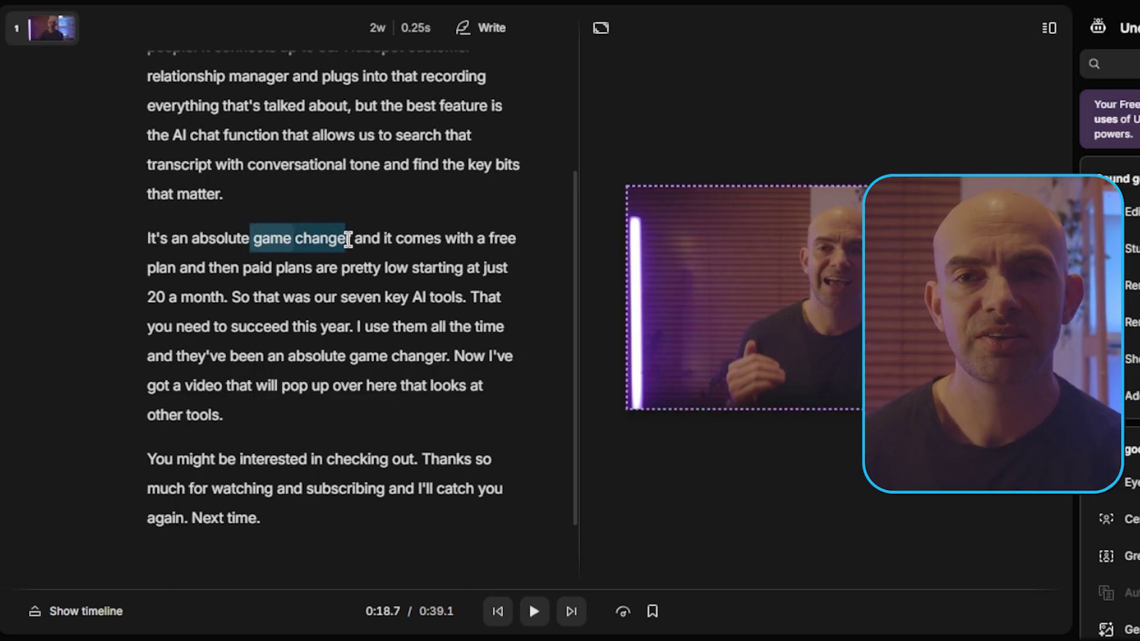
- Delete the words 'game changer' from the Descript transcript
key("BackSpace")
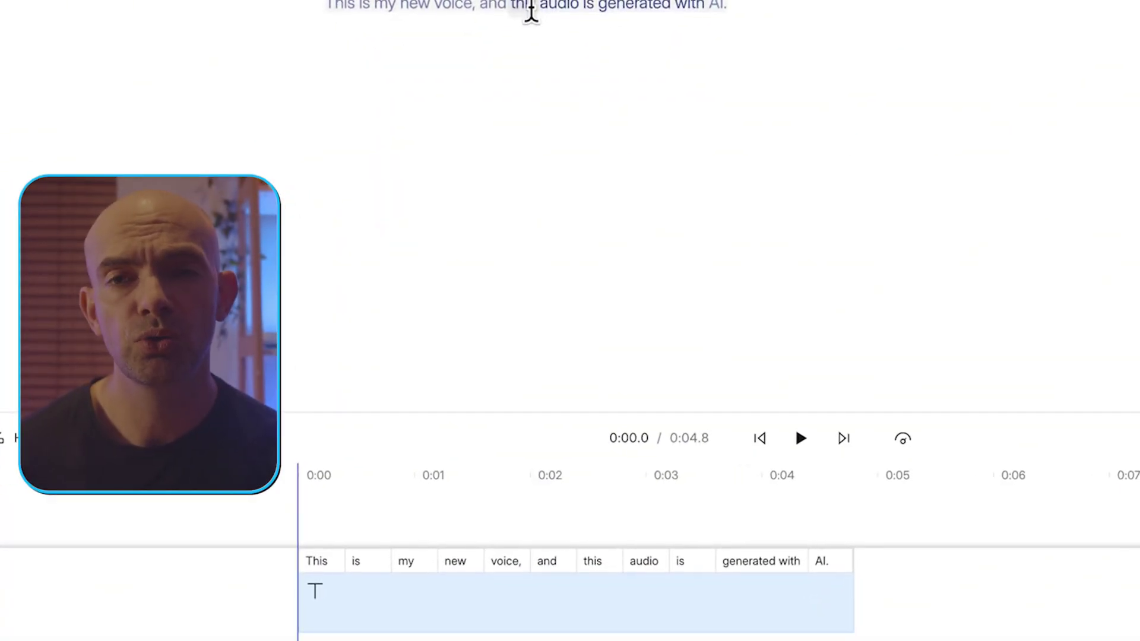
- Play back the AI-generated voice clip
left_click(793, 327)
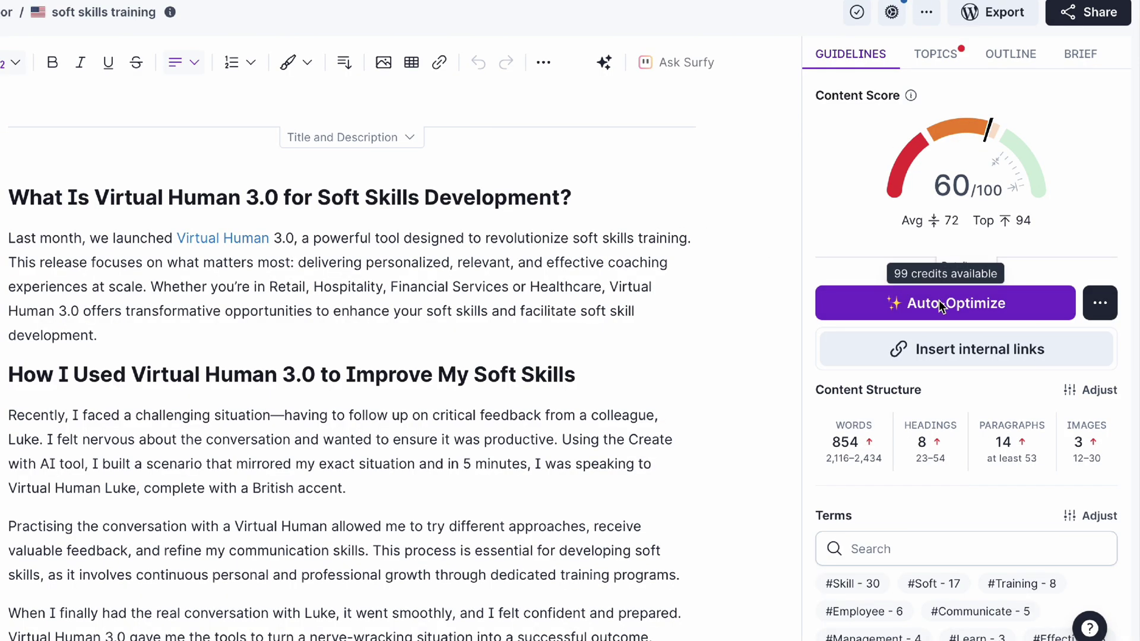
- Auto-optimize the soft skills article, then insert and confirm internal links
left_click(939, 302)
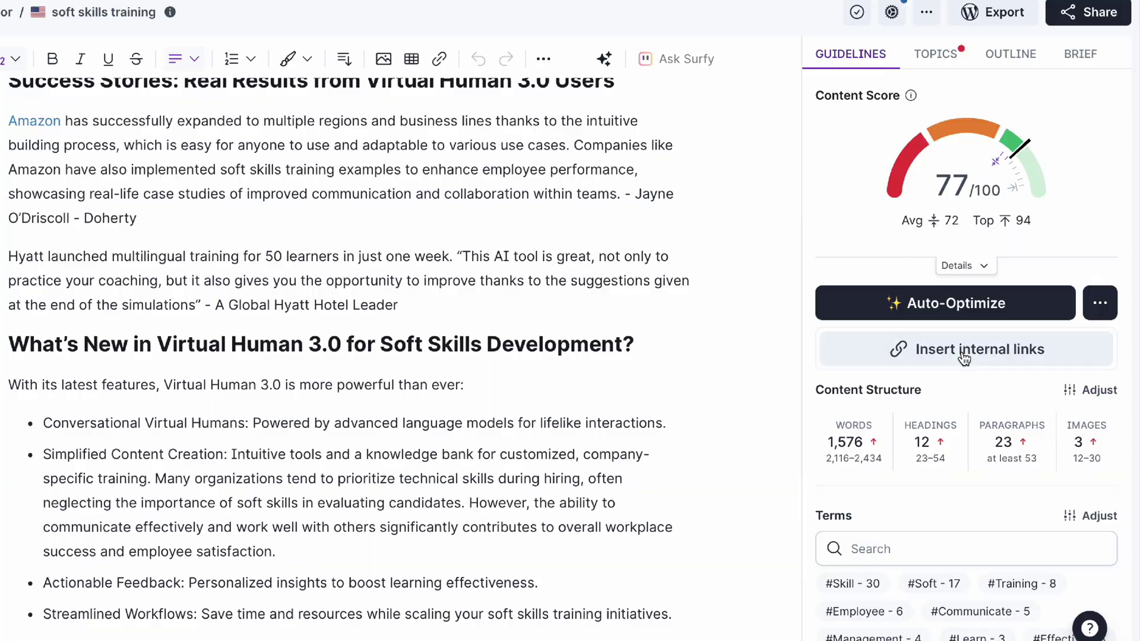
left_click(965, 356)
left_click(649, 466)
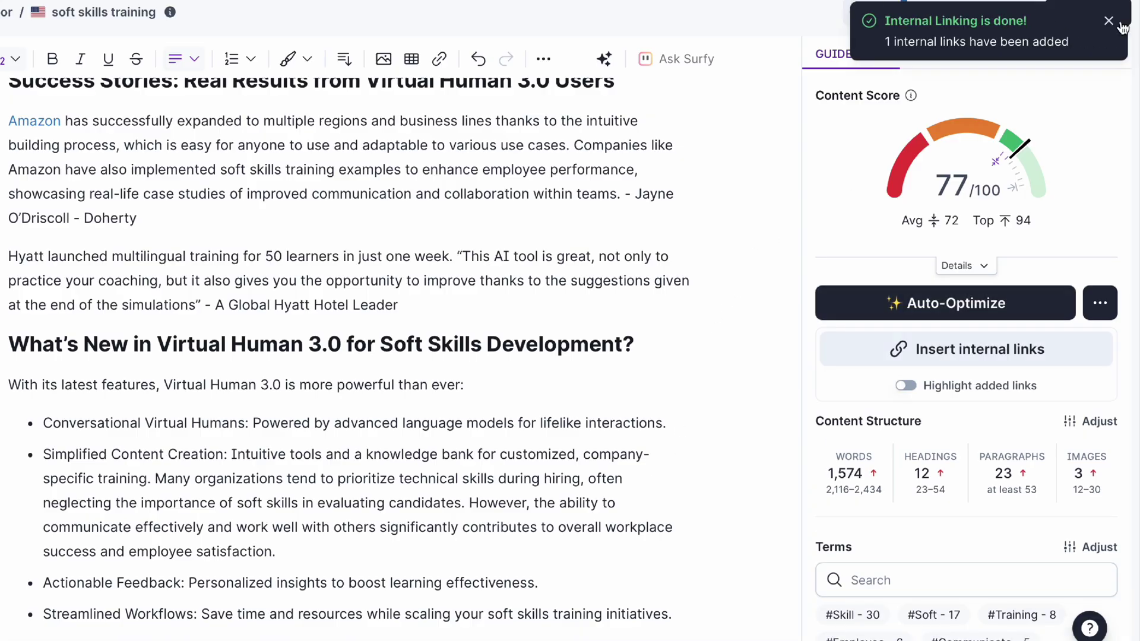
left_click(1109, 23)
- Close the WordPress export options without exporting, and review the article's topic coverage
left_click(990, 18)
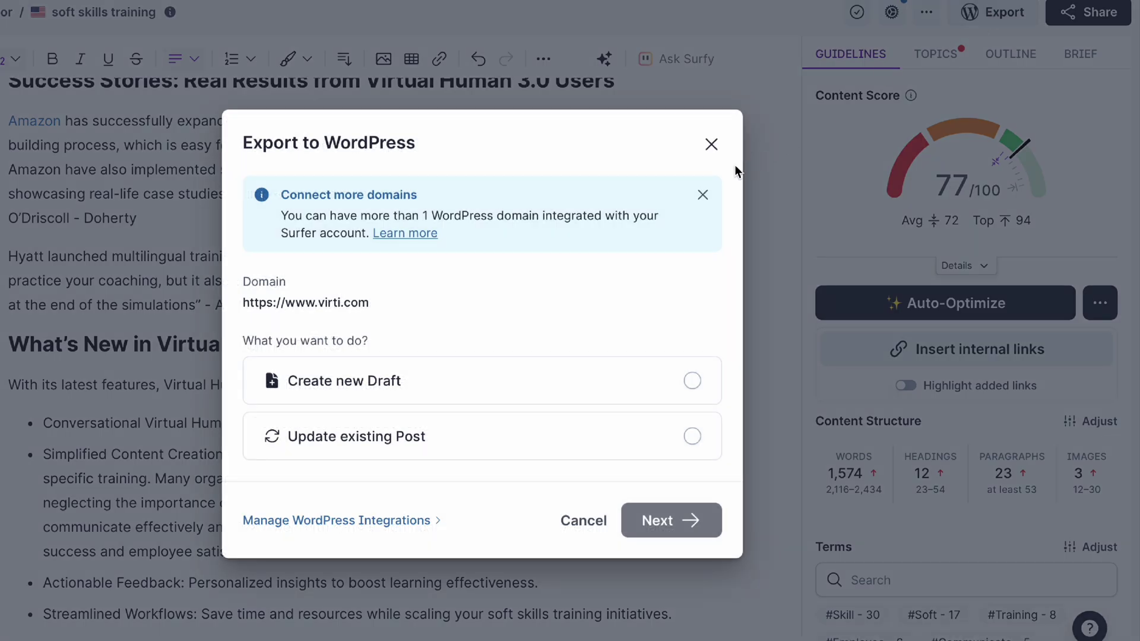
left_click(712, 144)
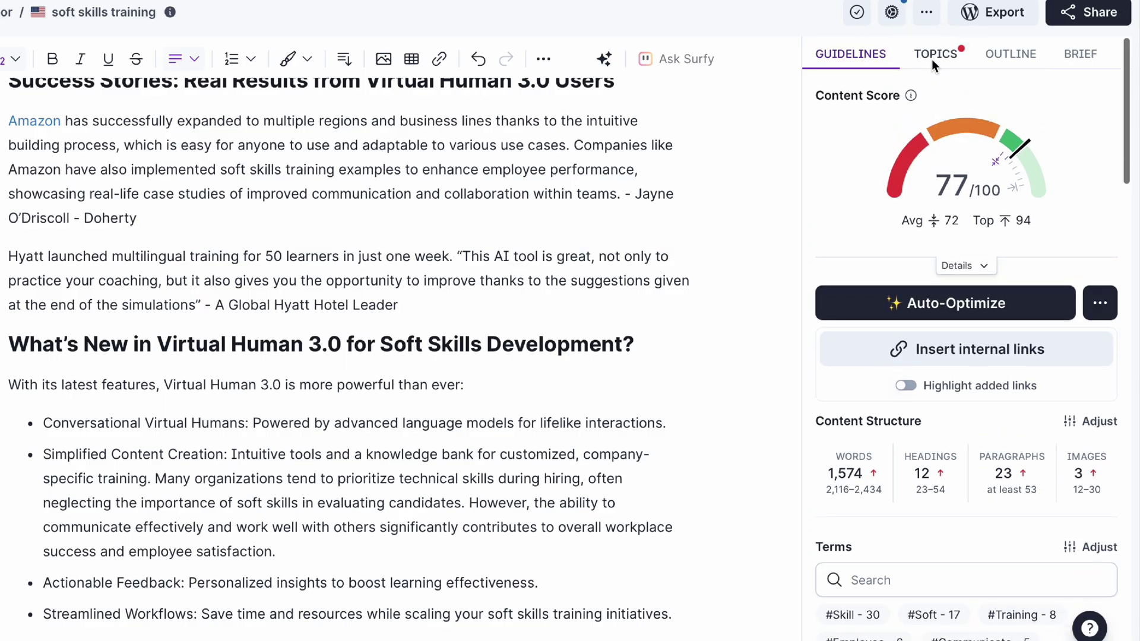
left_click(932, 54)
scroll(913, 233, "down", 12)
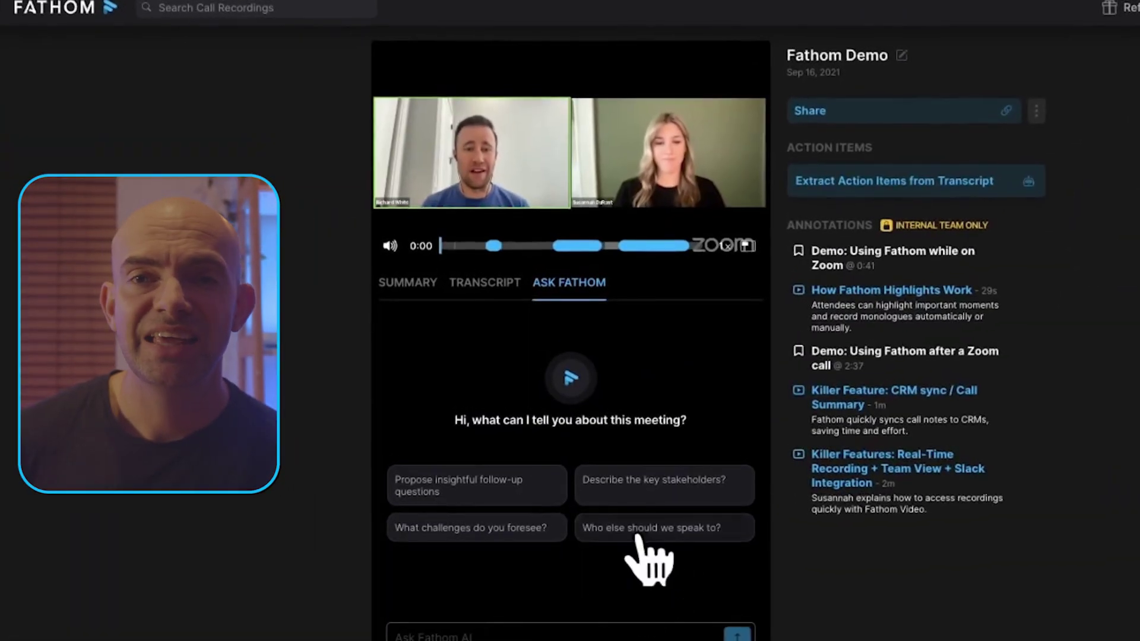
- Ask Fathom's assistant 'Who else should we speak to?' about the Fathom Demo call
left_click(639, 534)
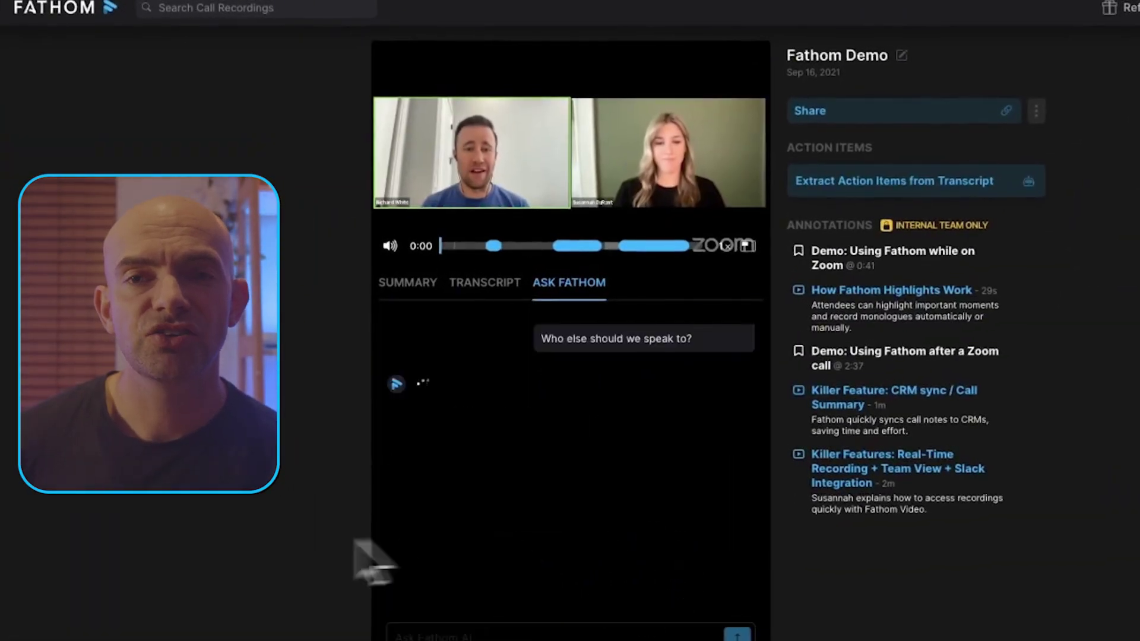